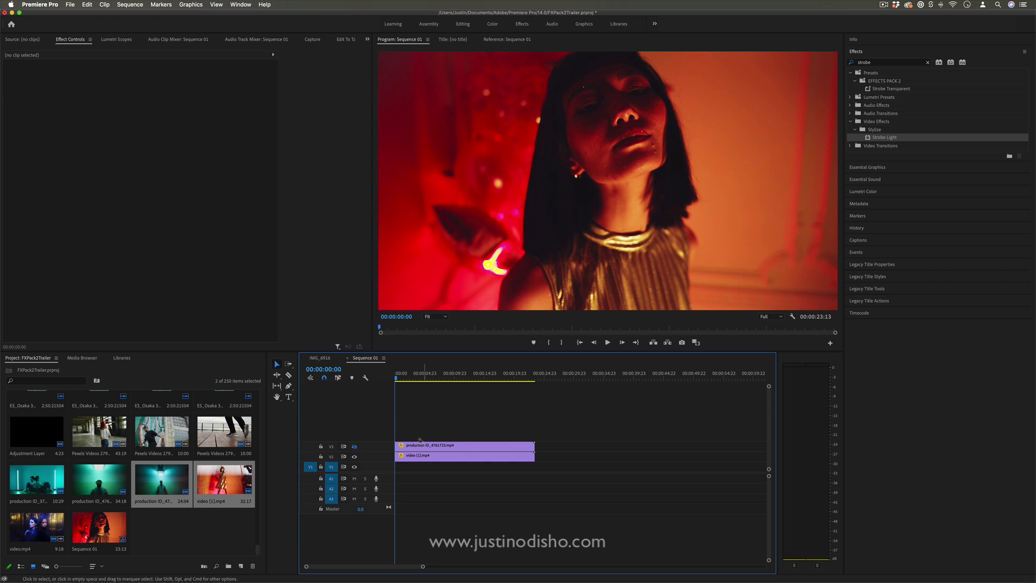
Apply Strobe Light to the V3 clip production ID_4761723.mp4 and scrub to preview it
click(420, 445)
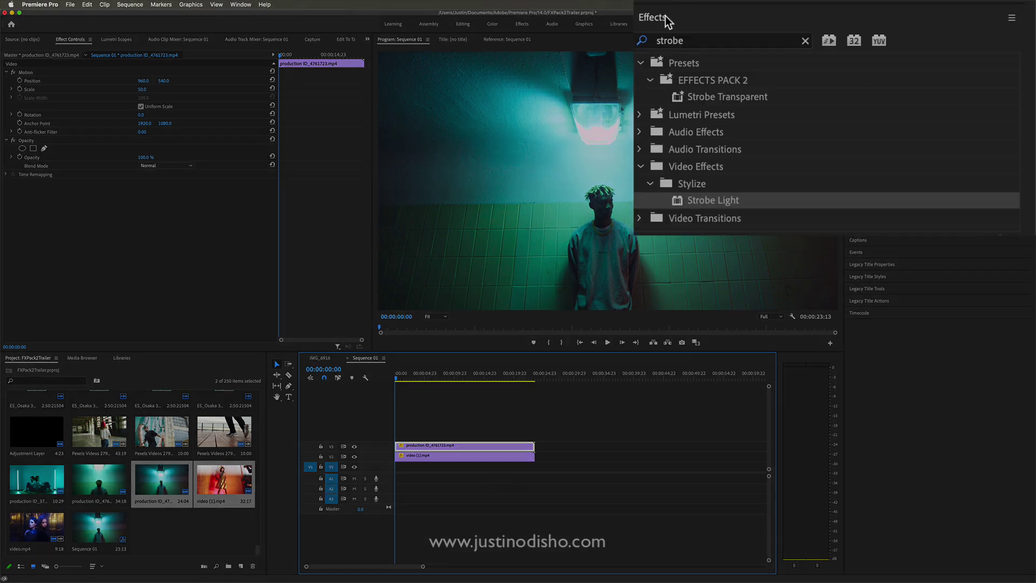
click(710, 202)
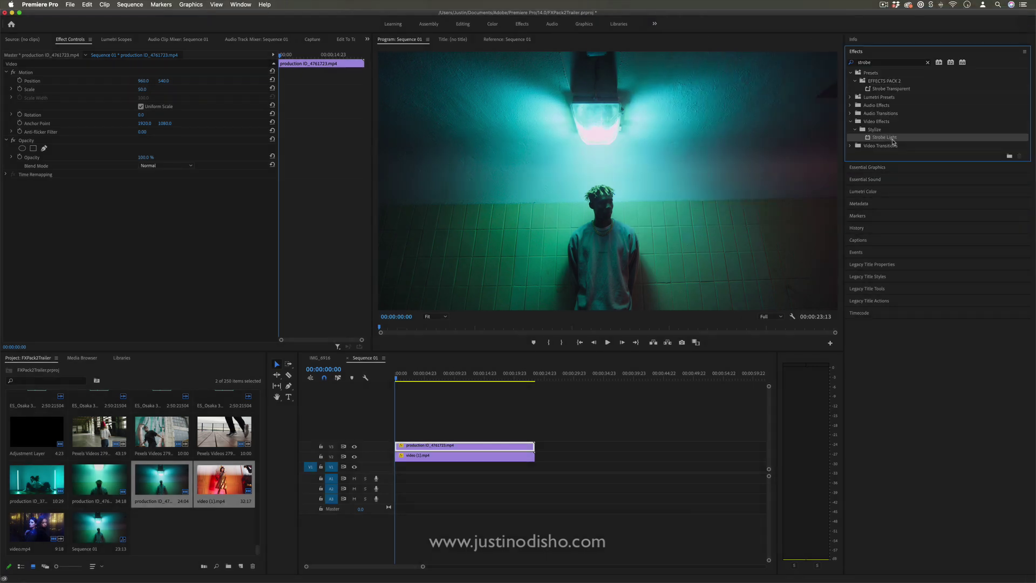
drag(894, 141, 426, 449)
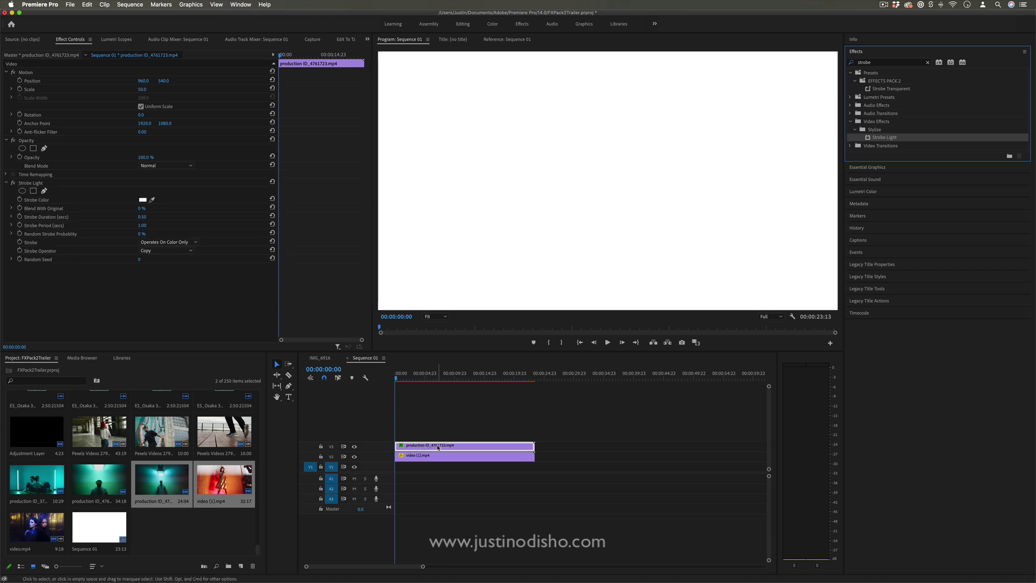
click(40, 184)
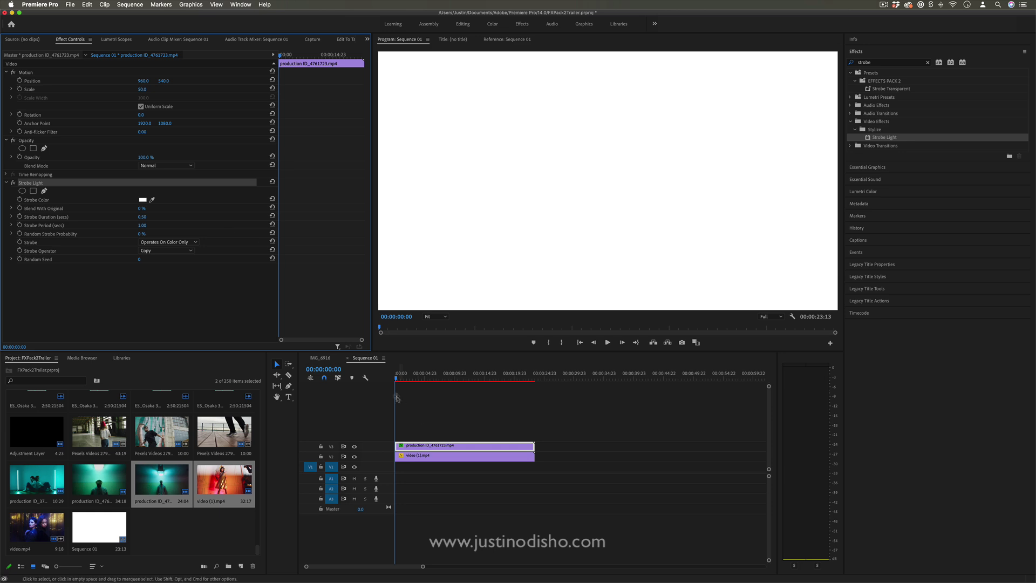
drag(398, 379, 419, 379)
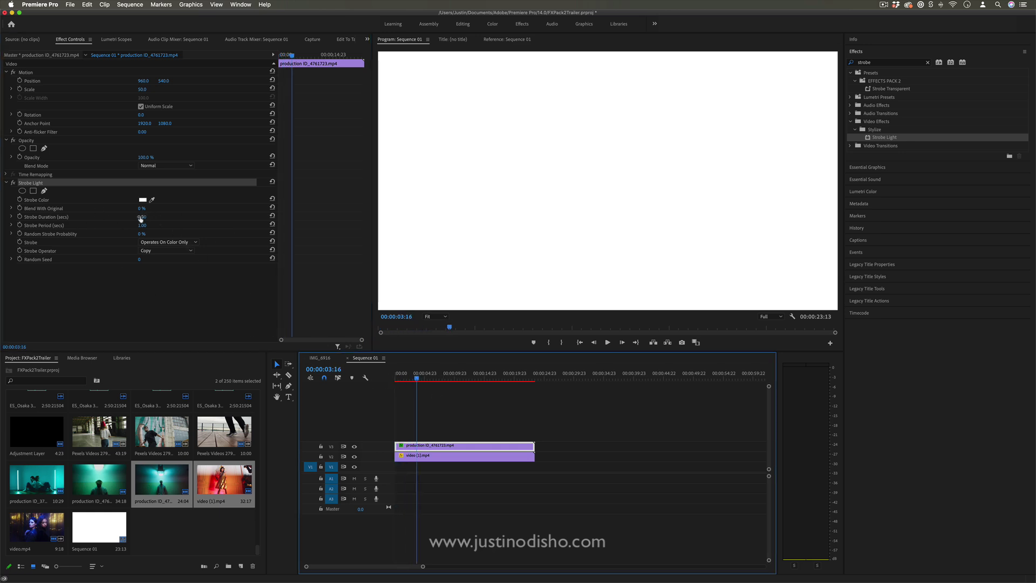
Try a black Strobe Color, then keep the strobe colour white
click(44, 202)
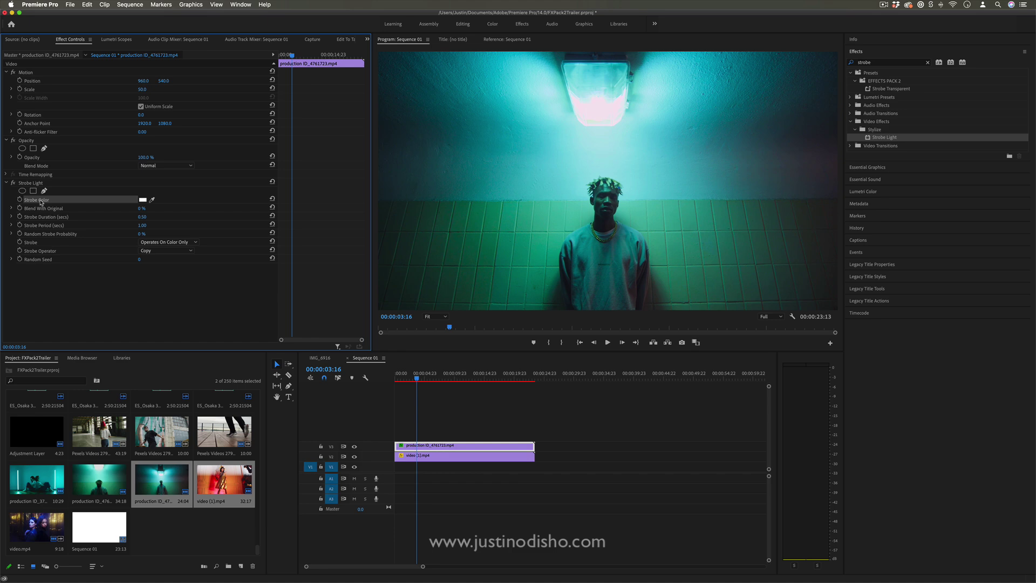
click(143, 200)
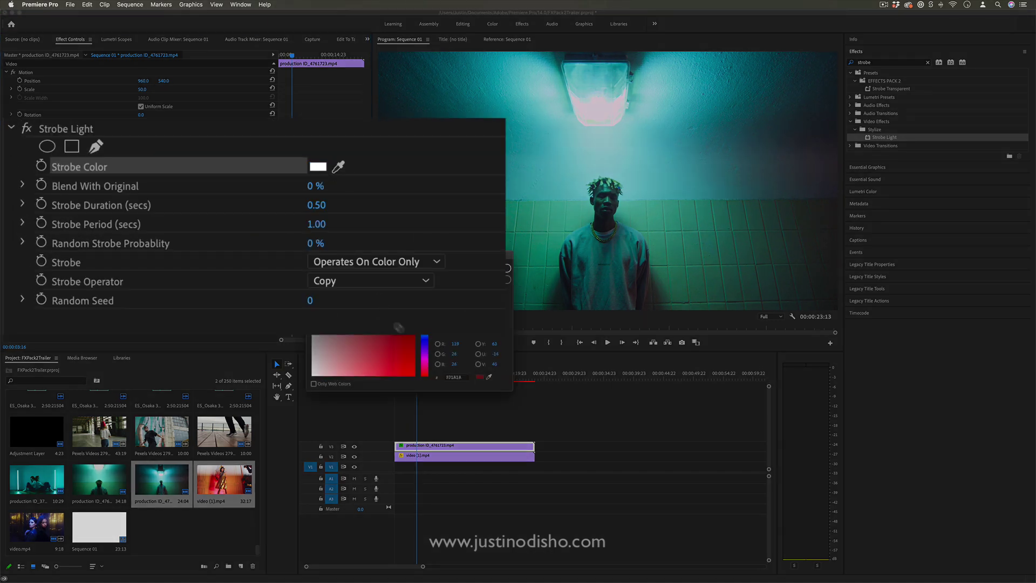
drag(398, 327, 499, 284)
click(499, 281)
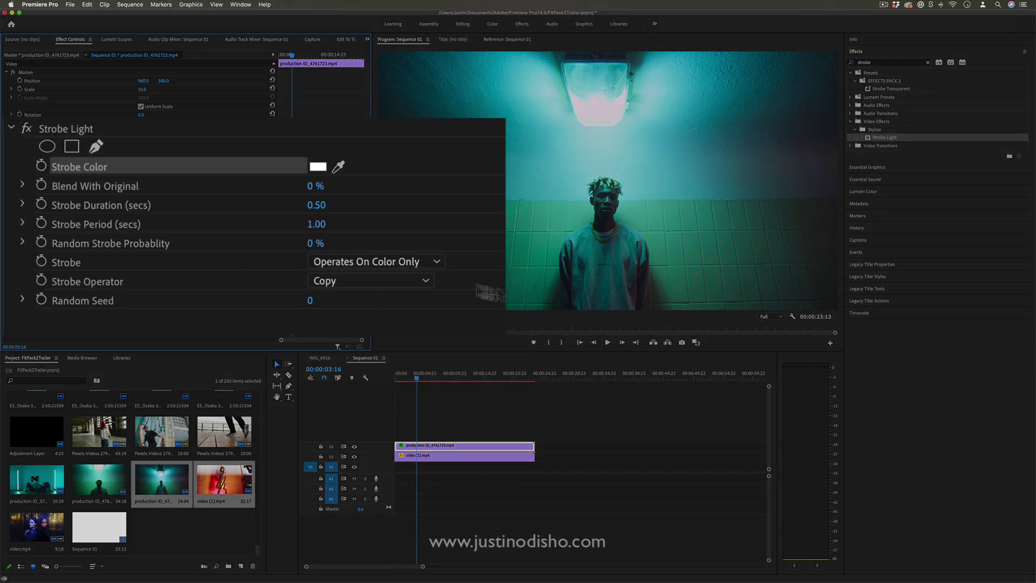
Set the Strobe option to Makes Layer Transparent
click(74, 263)
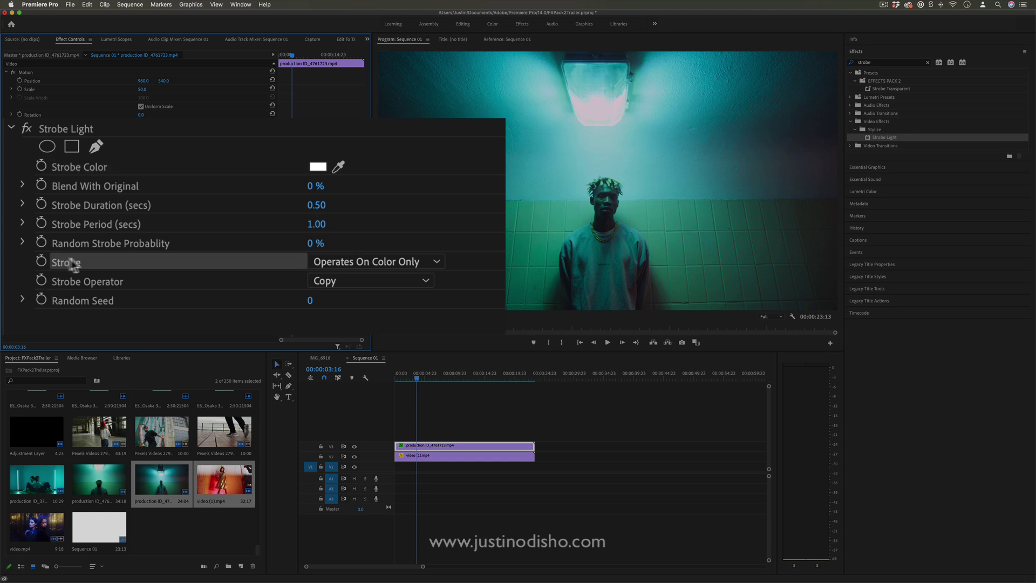
click(340, 264)
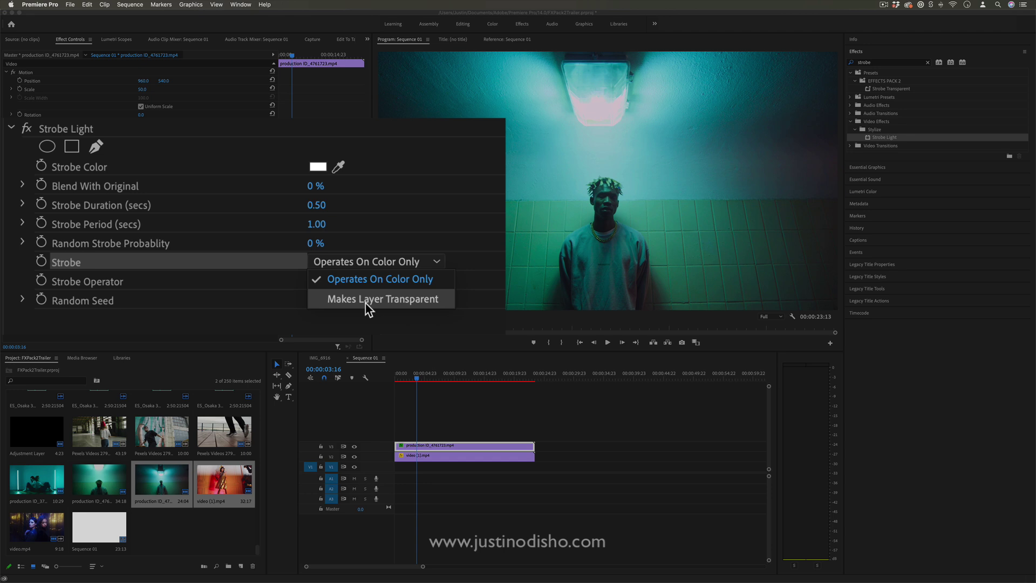
click(400, 300)
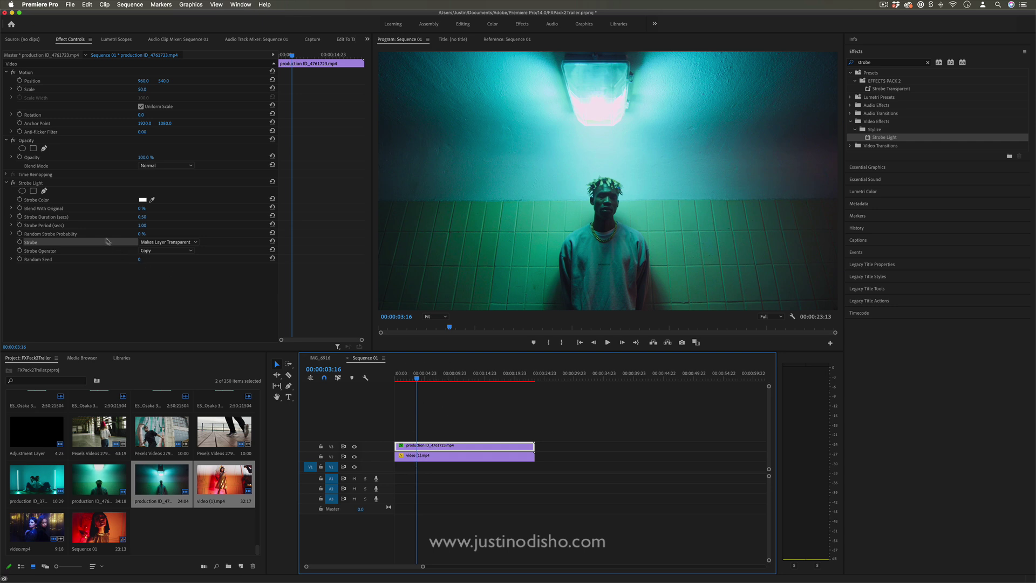
click(39, 210)
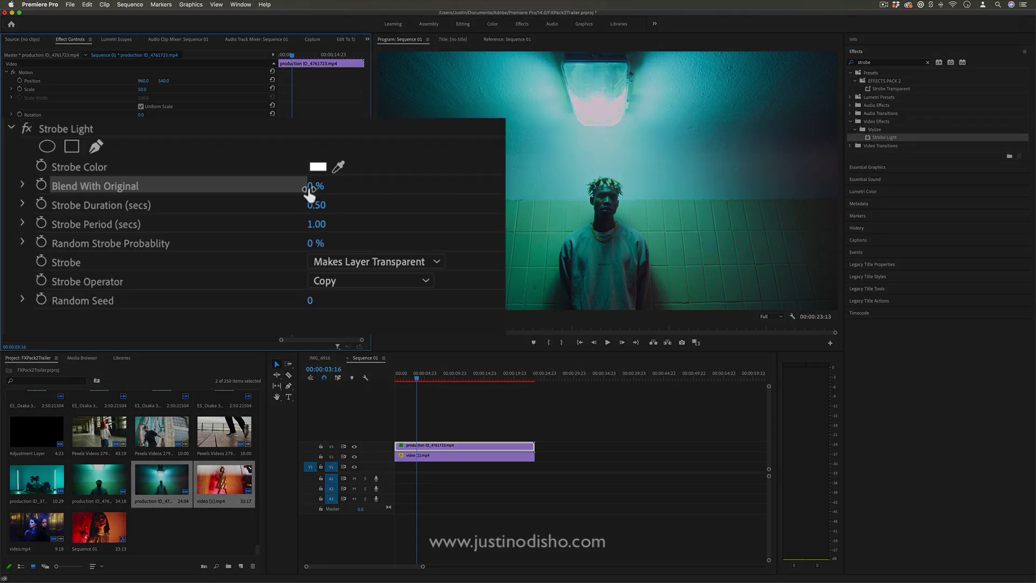
click(312, 186)
text(50)
key(Return)
click(388, 385)
key(Home)
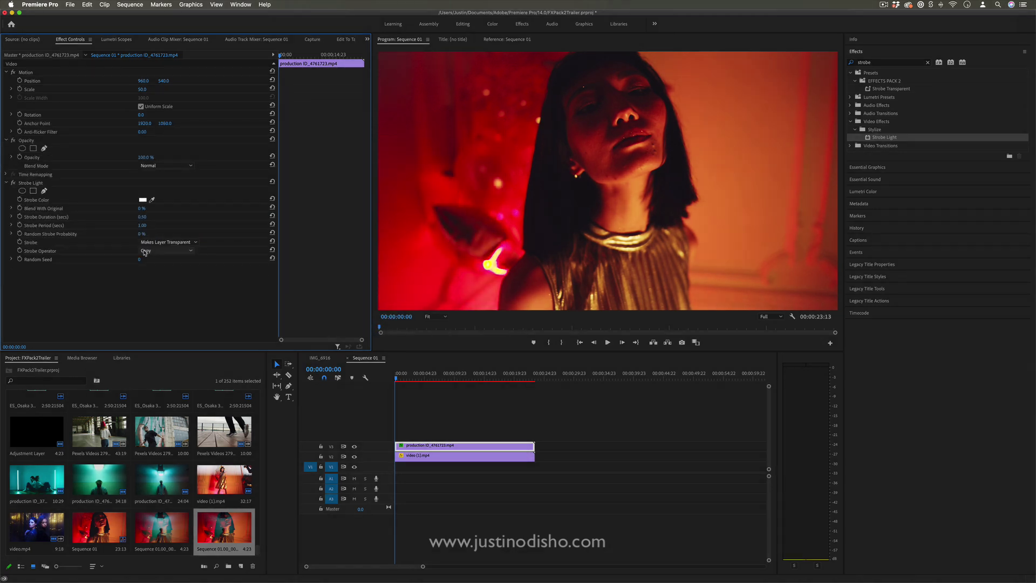
click(176, 251)
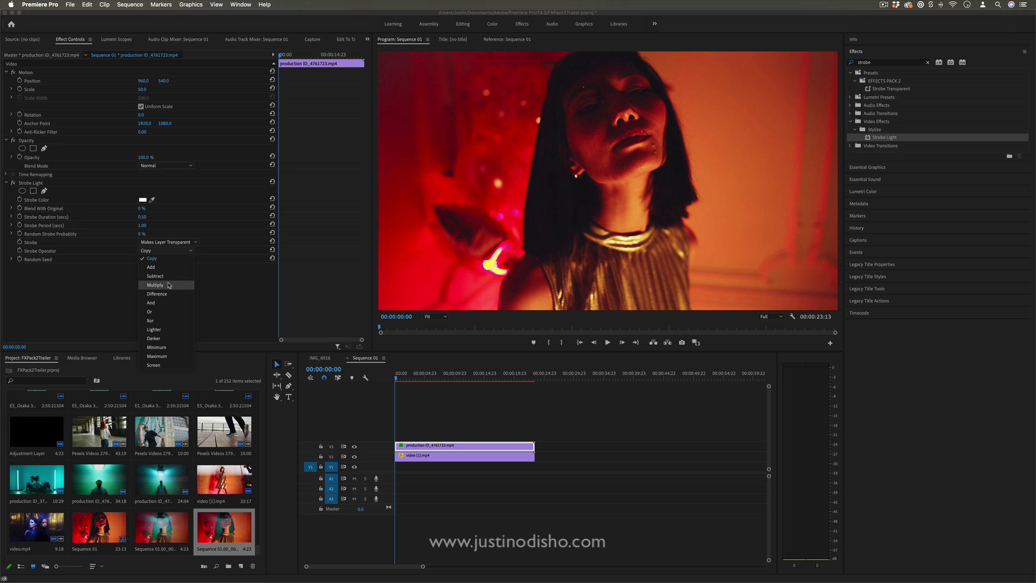
click(86, 271)
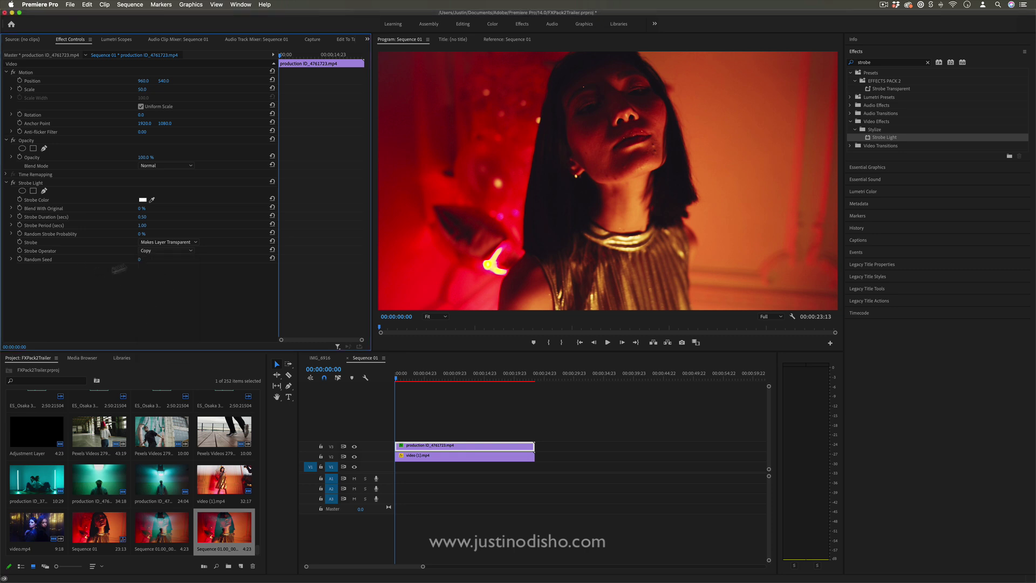
click(131, 235)
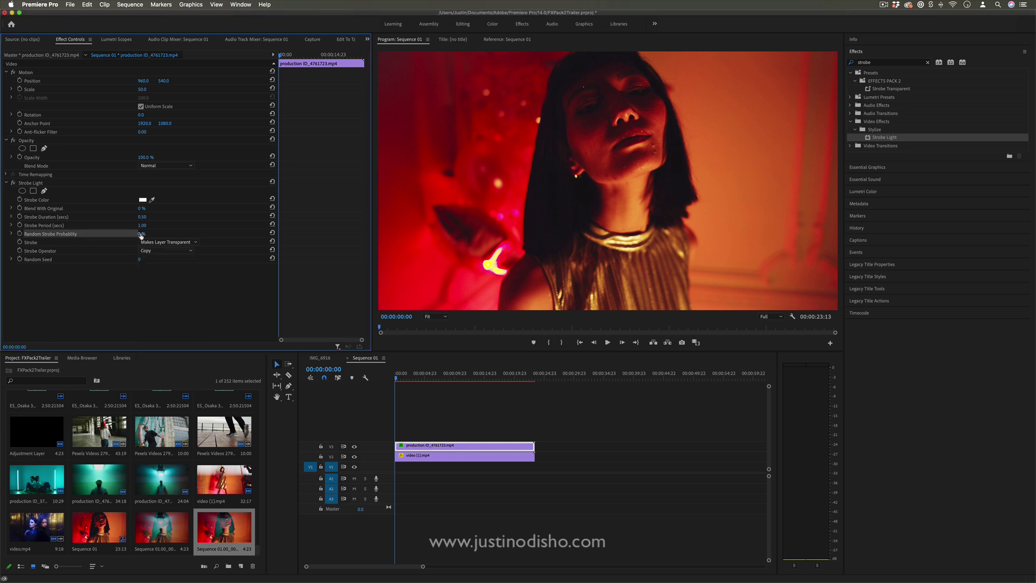
click(108, 221)
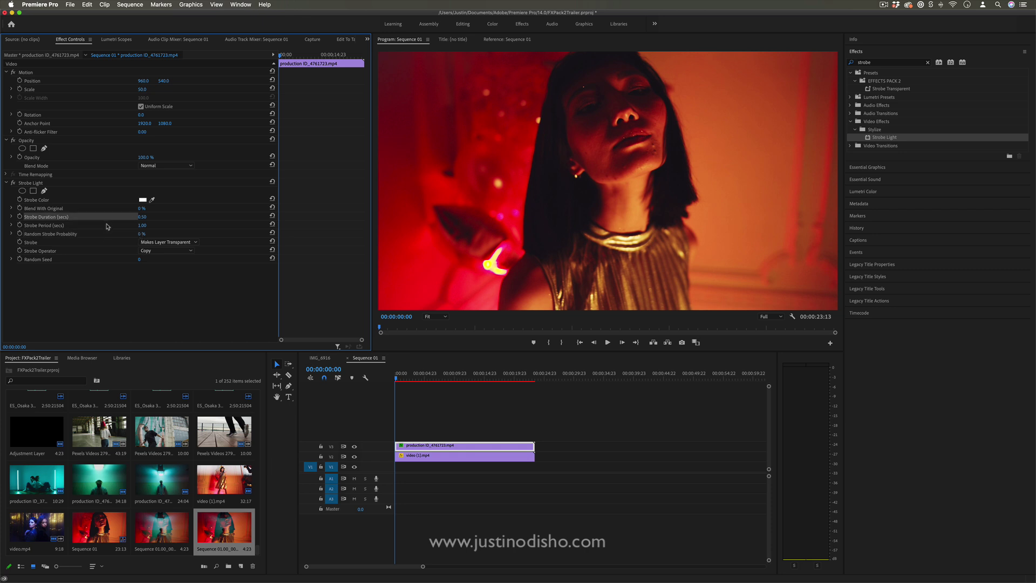
click(106, 226)
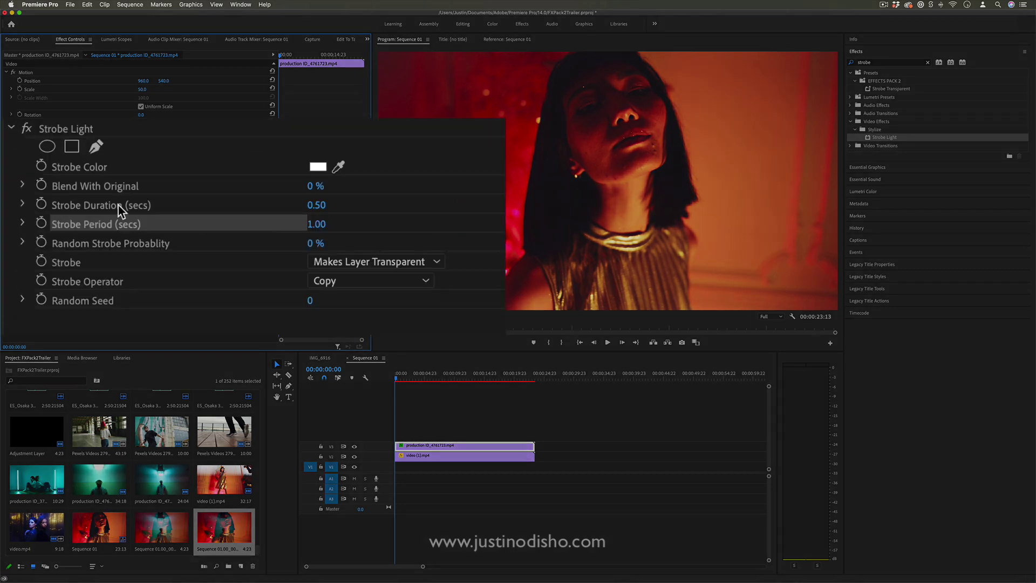
Review the Strobe Duration 0.50 and Strobe Period 1.00 settings
click(118, 205)
click(124, 223)
click(134, 206)
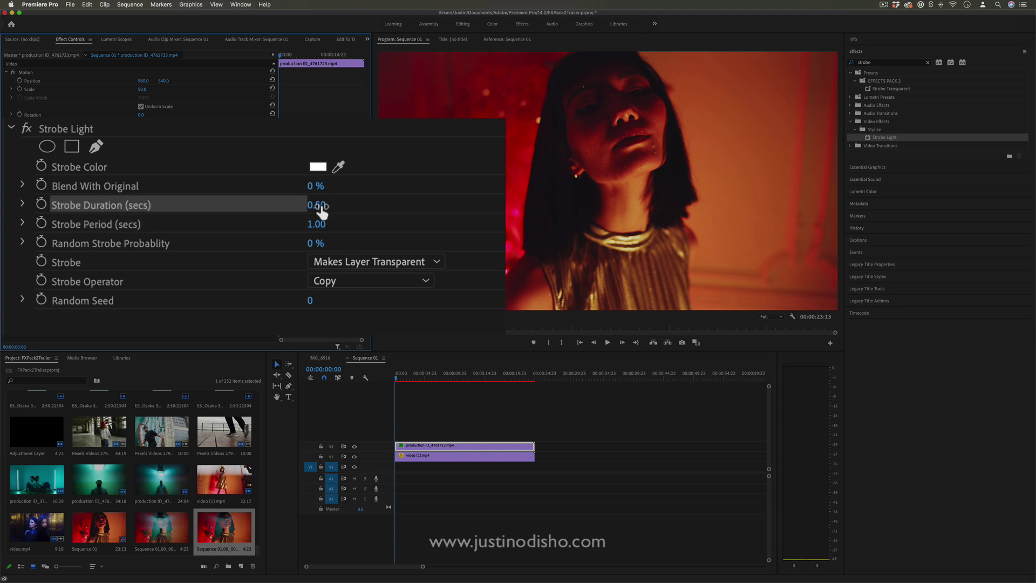
click(159, 225)
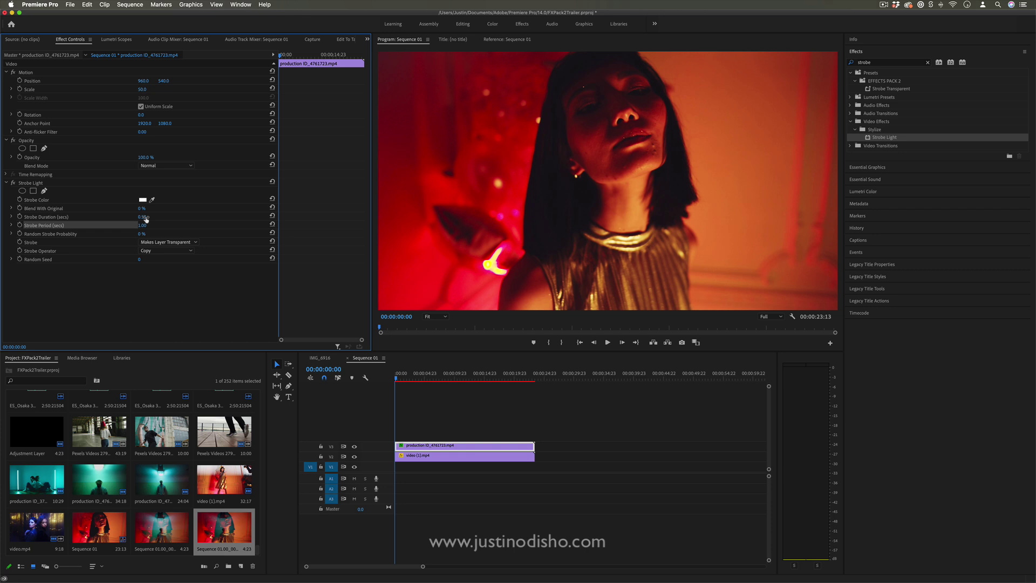
Play the sequence to preview the strobe, then stop and return to the start
key(space)
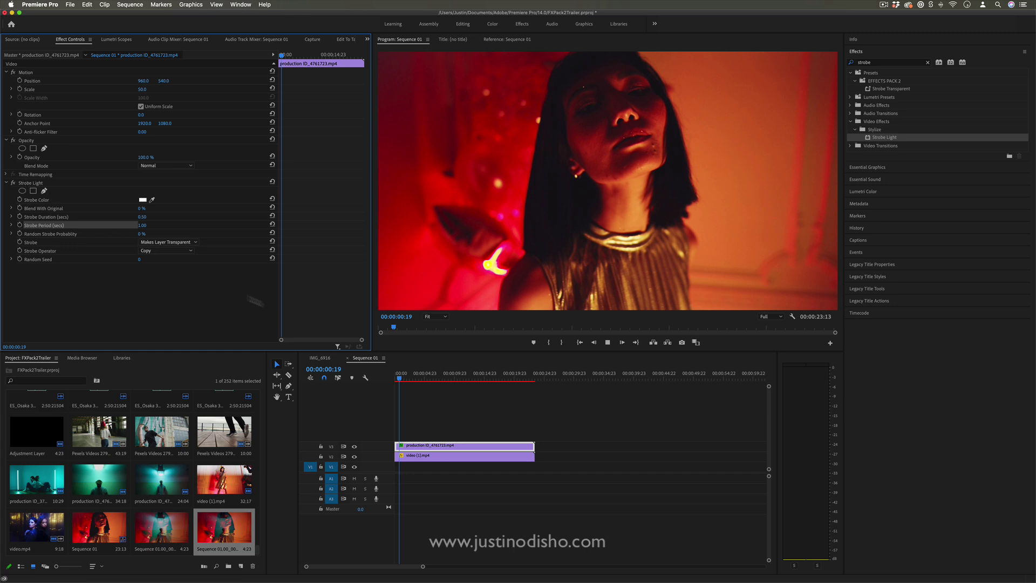
click(403, 376)
key(Home)
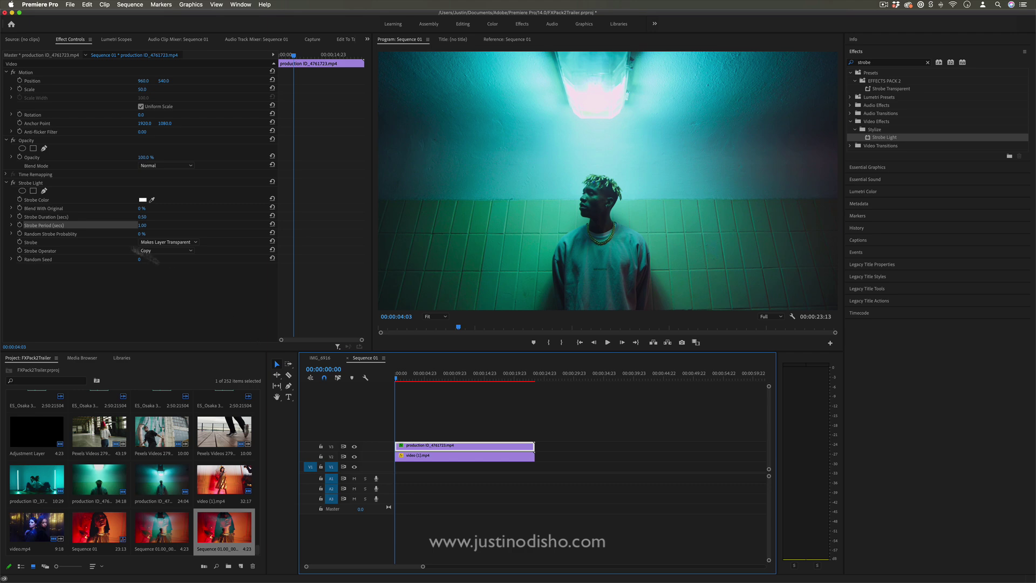
Keyframe Strobe Duration and Strobe Period at 00:00:07:16, then return the playhead to 00:00:00:00
click(69, 219)
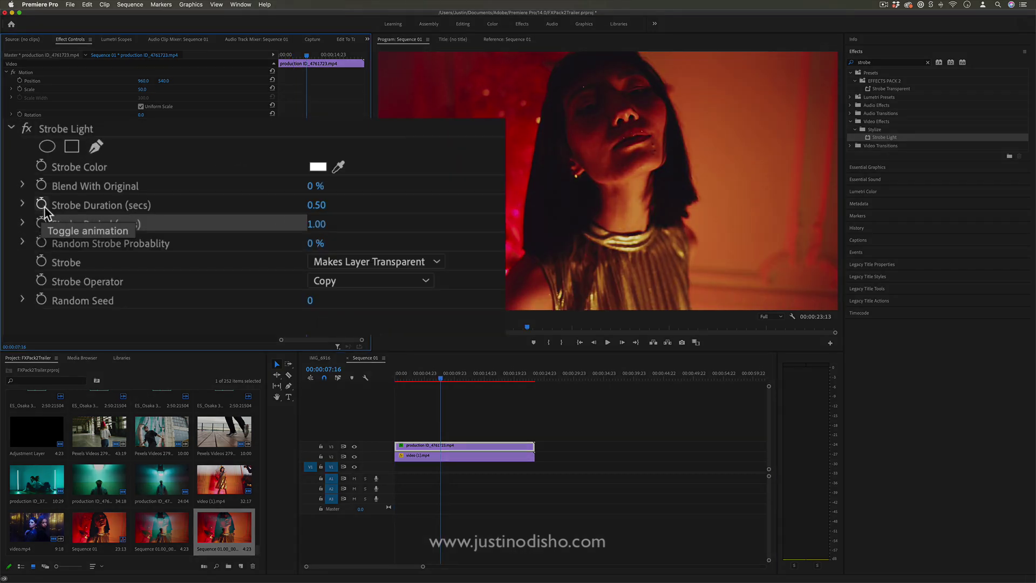
click(42, 223)
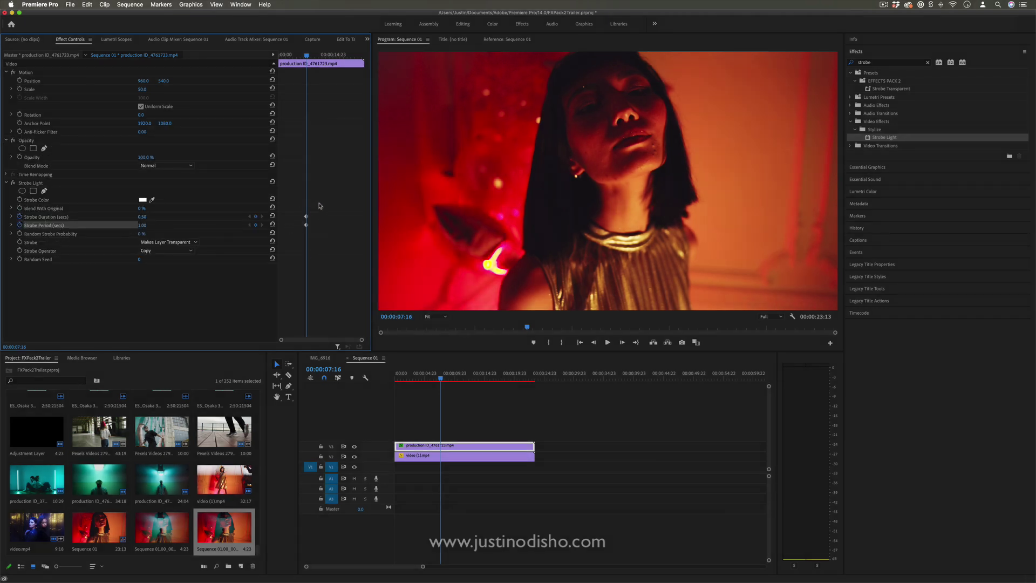
drag(322, 205, 279, 219)
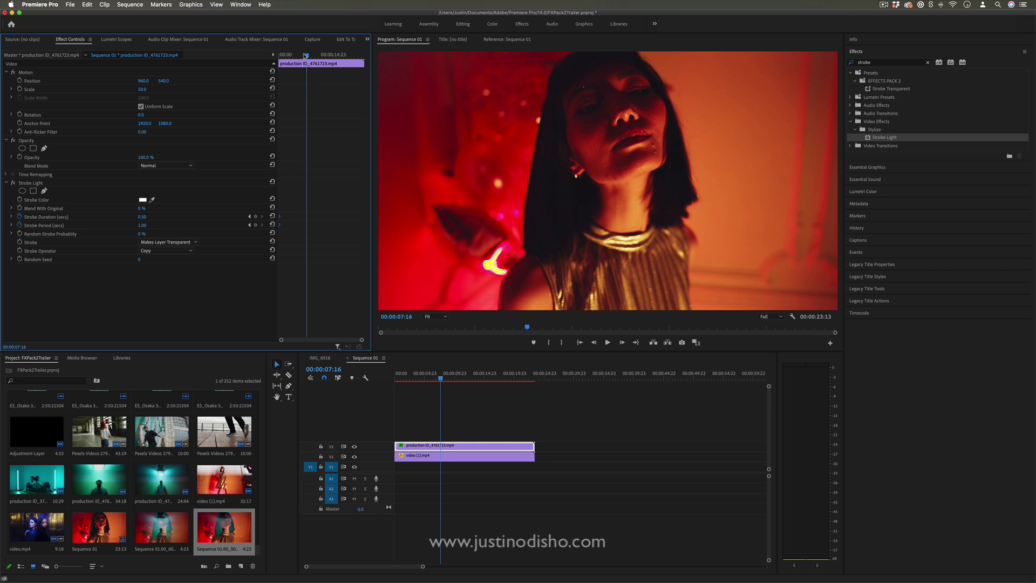
drag(305, 55, 279, 55)
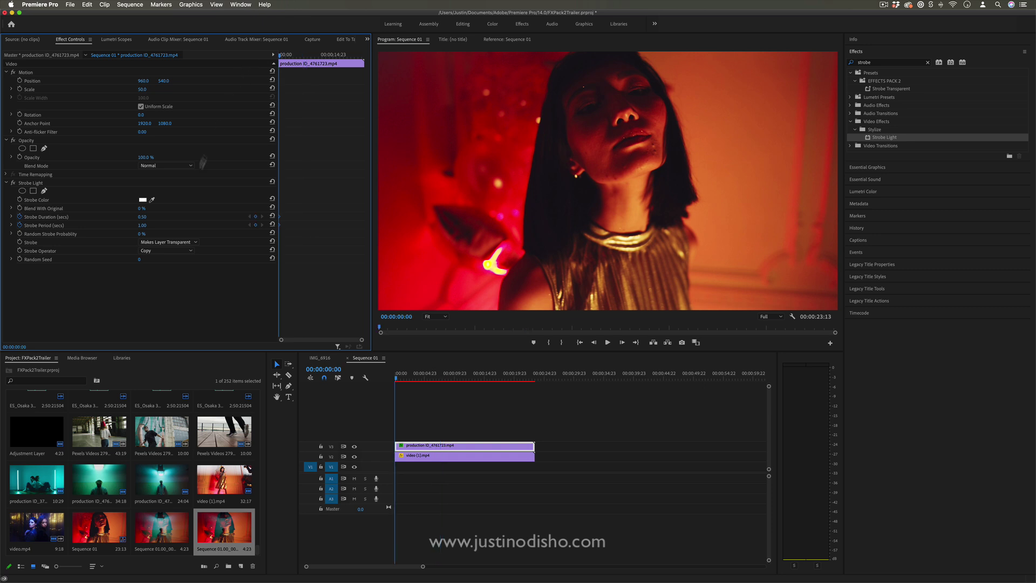
Set Strobe Duration to 1 and Strobe Period to 2 at the start, then scrub forward
click(145, 218)
text(1)
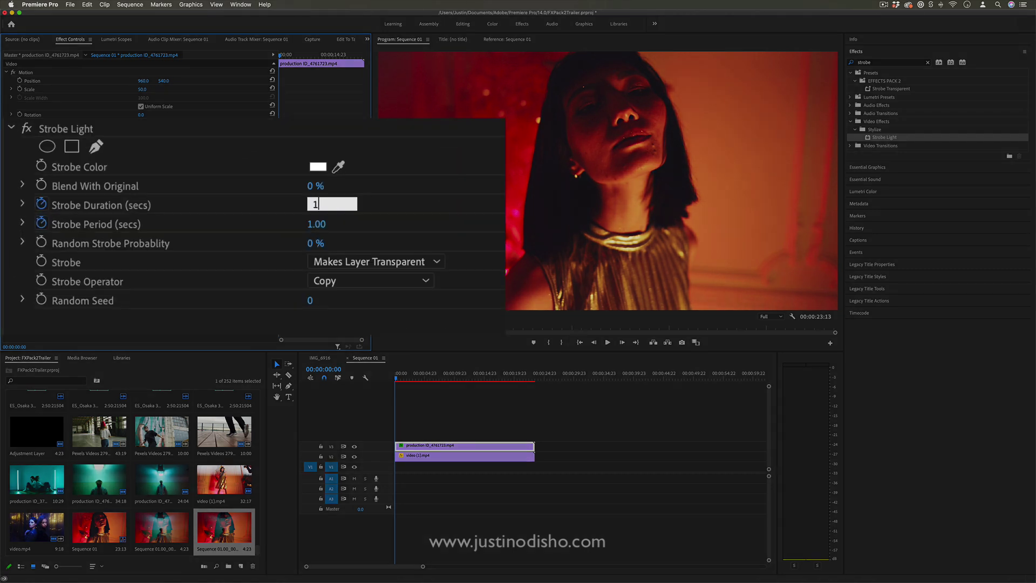
key(Return)
click(316, 224)
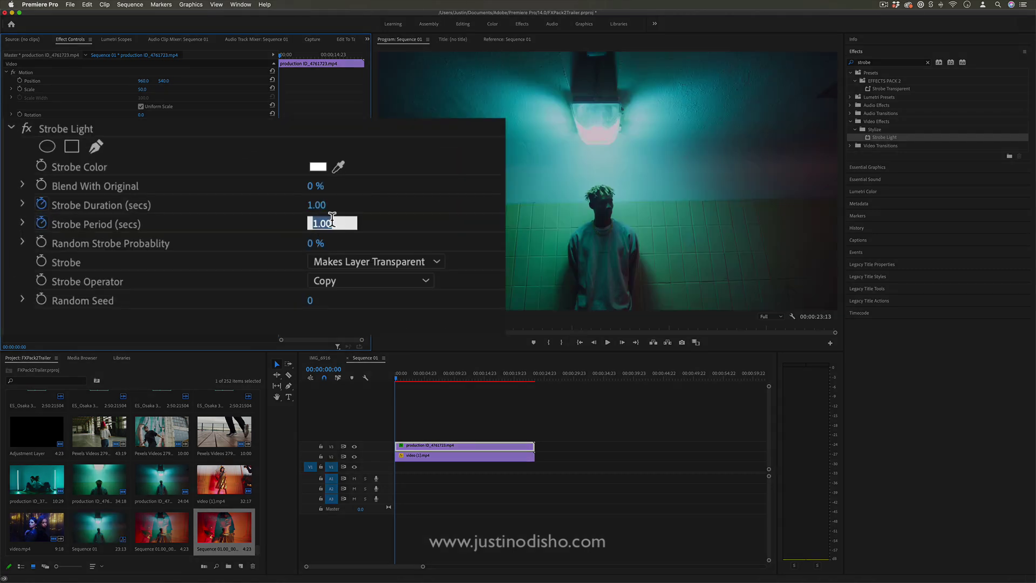
text(2)
key(Return)
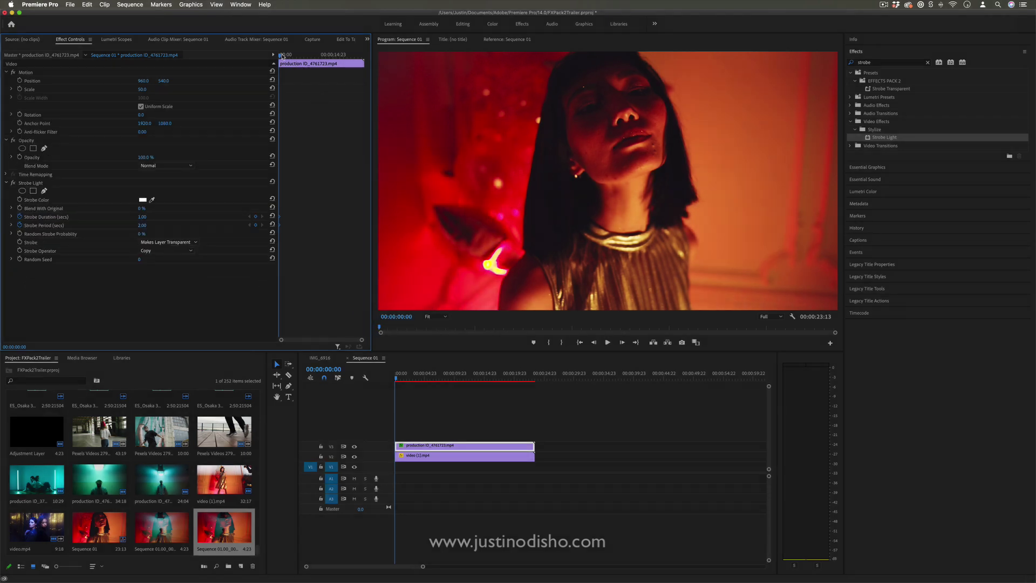
drag(281, 55, 305, 58)
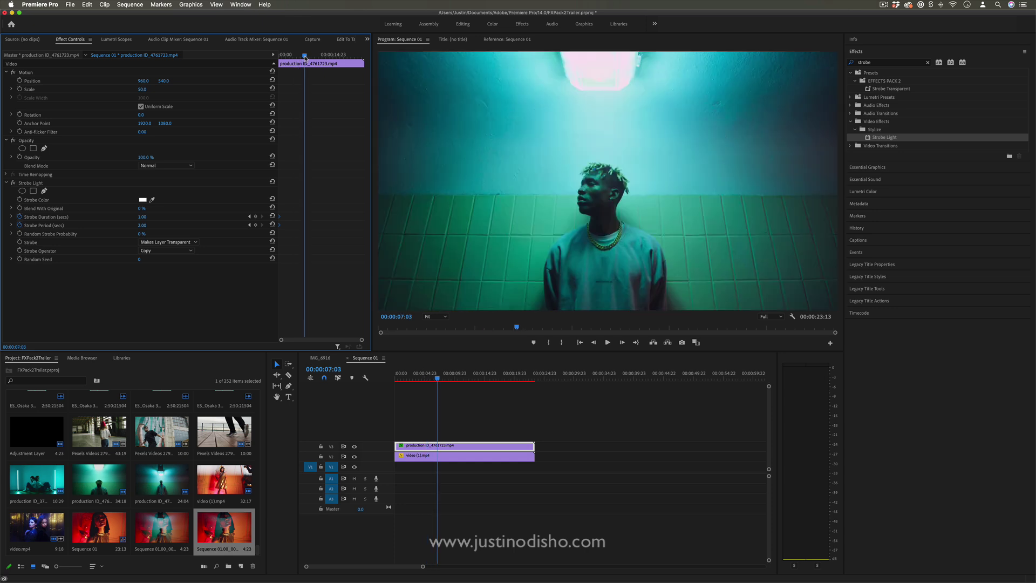
Set Strobe Duration to .2 and Strobe Period to .4 at the later keyframe
click(142, 217)
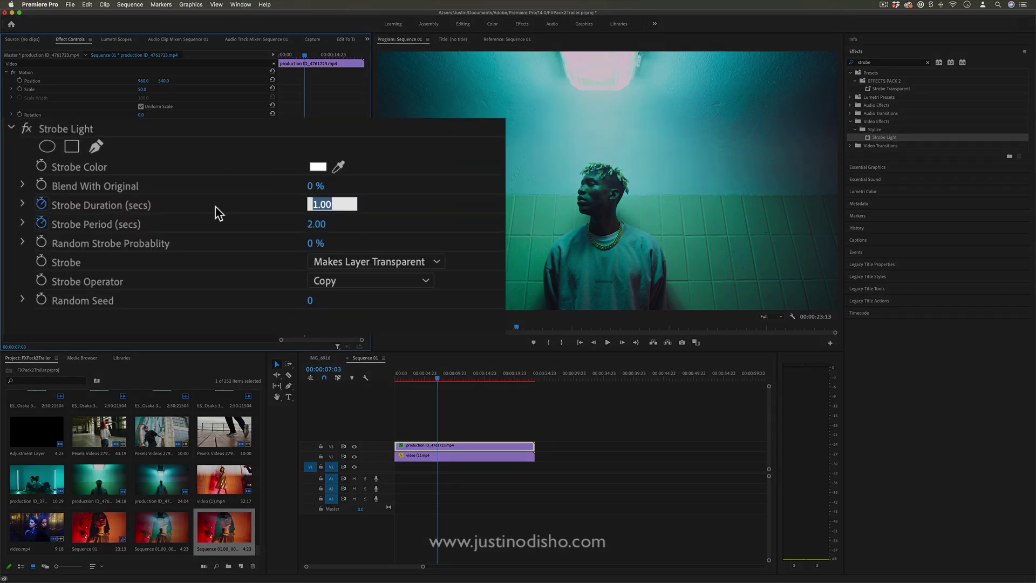
text(.2)
click(316, 224)
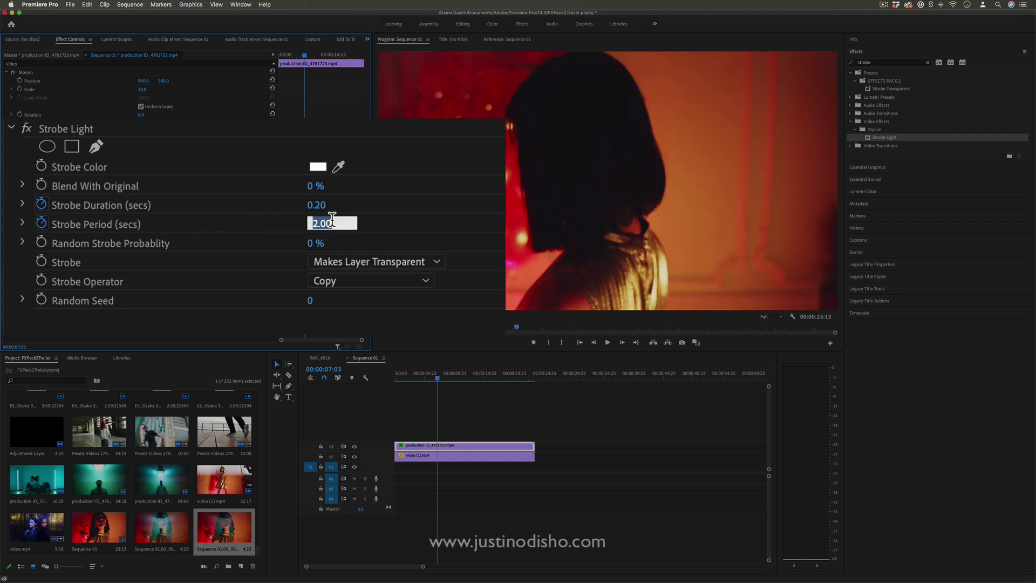
text(.4)
key(Return)
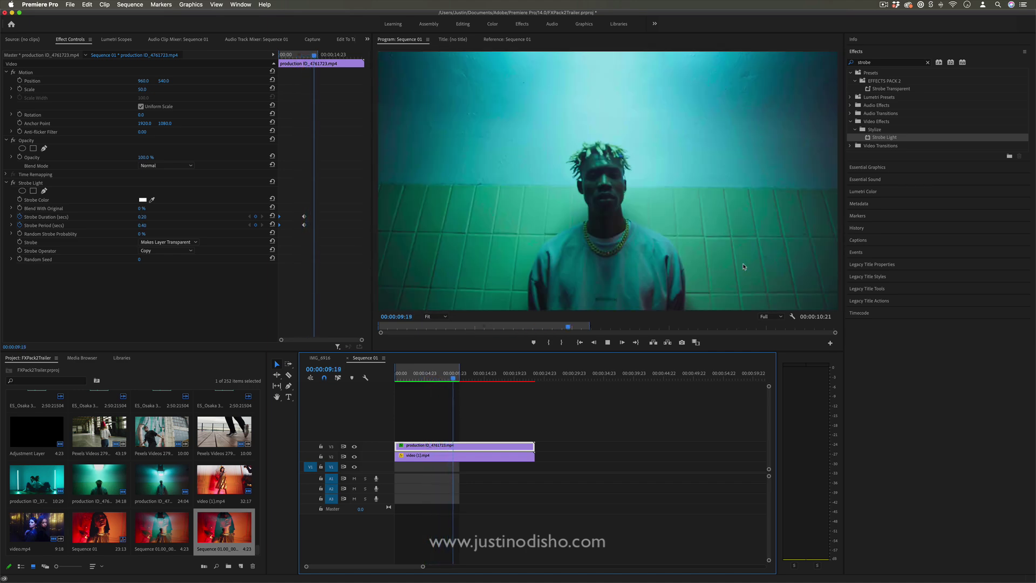
Trim the V3 clip's end back to the 00:00:07:03 keyframe and select the V2 clip
key(space)
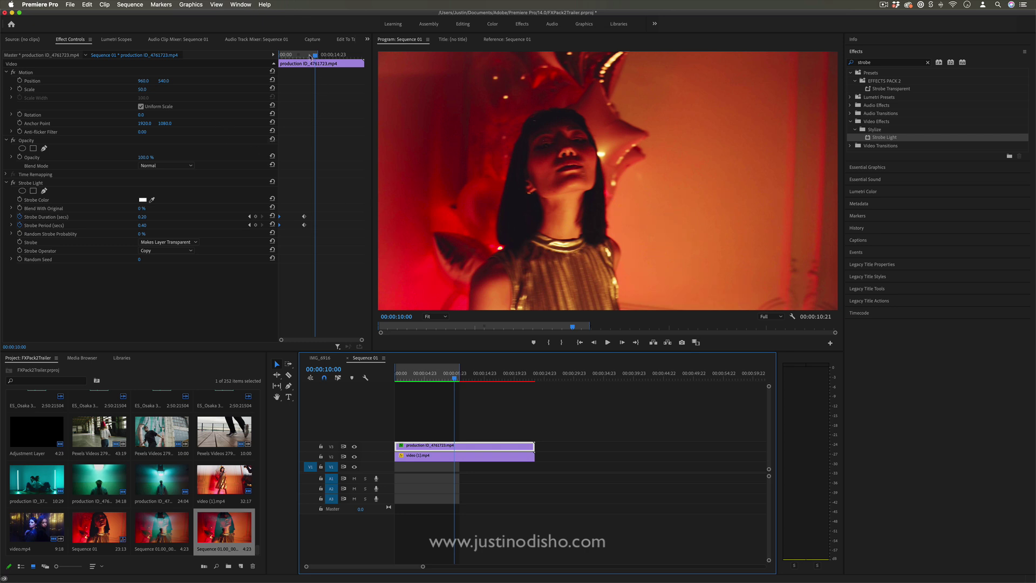
click(249, 216)
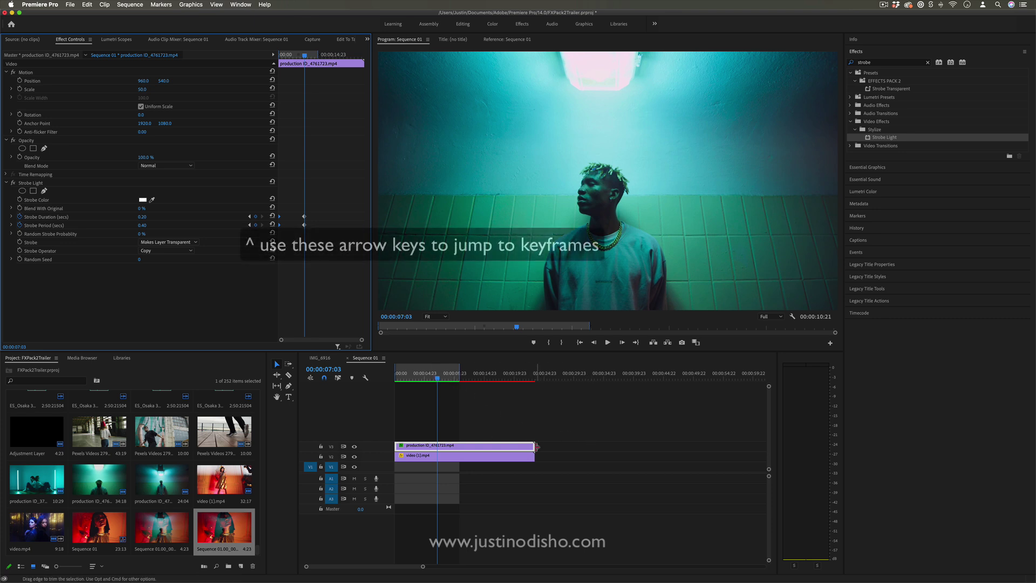
drag(536, 446, 436, 446)
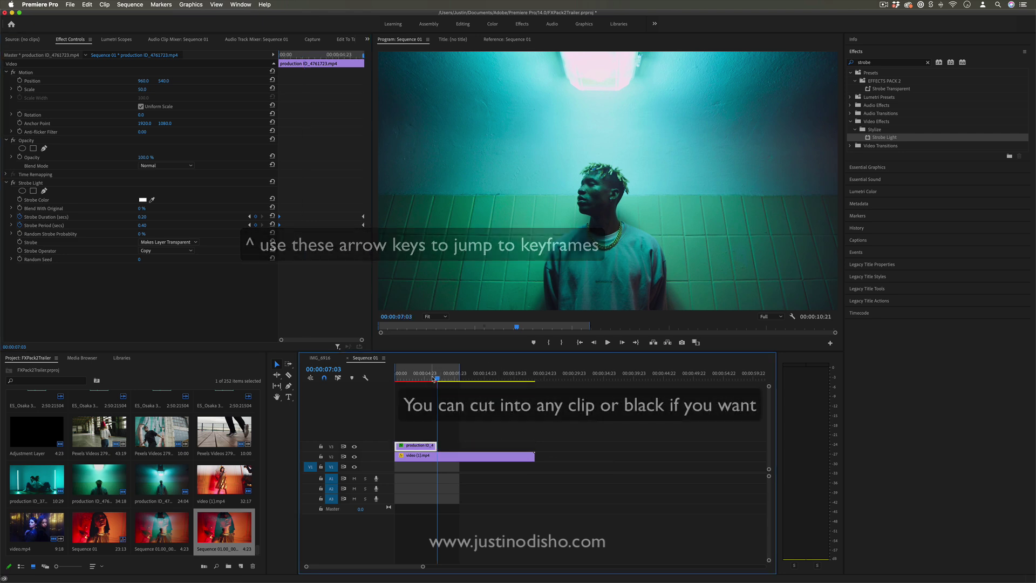
drag(435, 378, 446, 381)
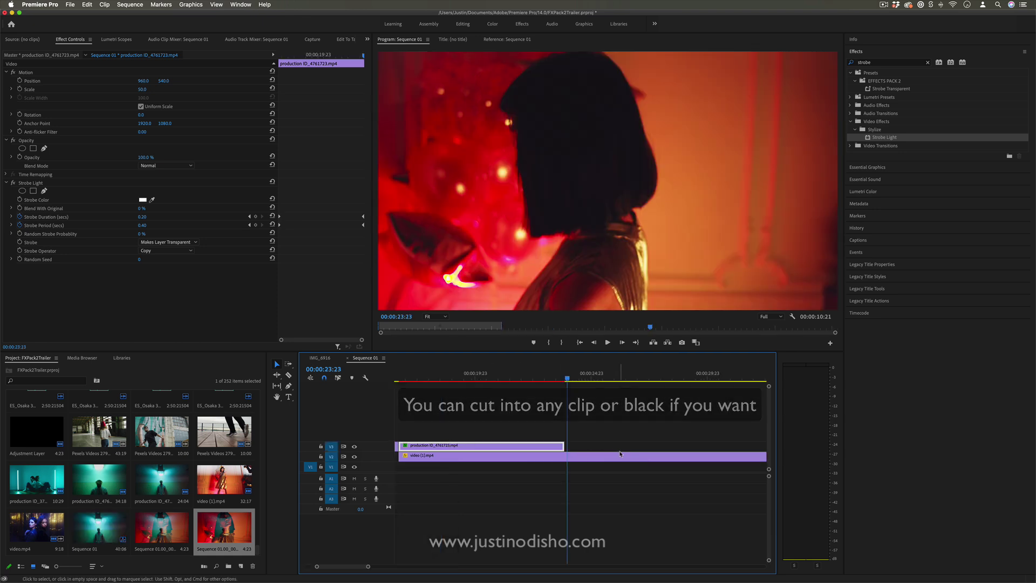
click(620, 459)
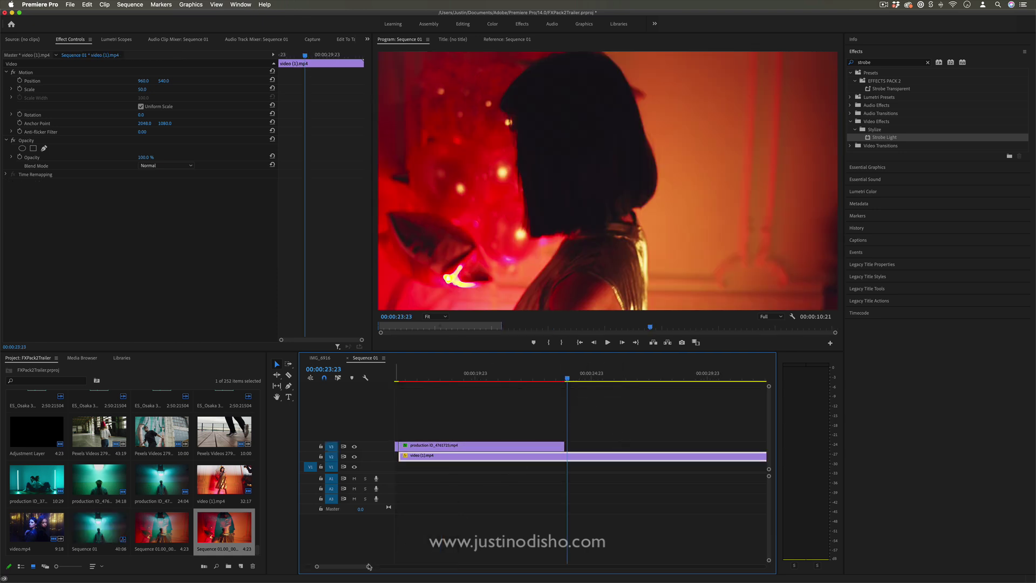
Zoom the timeline out using the zoom scrollbar handle
drag(369, 565, 400, 554)
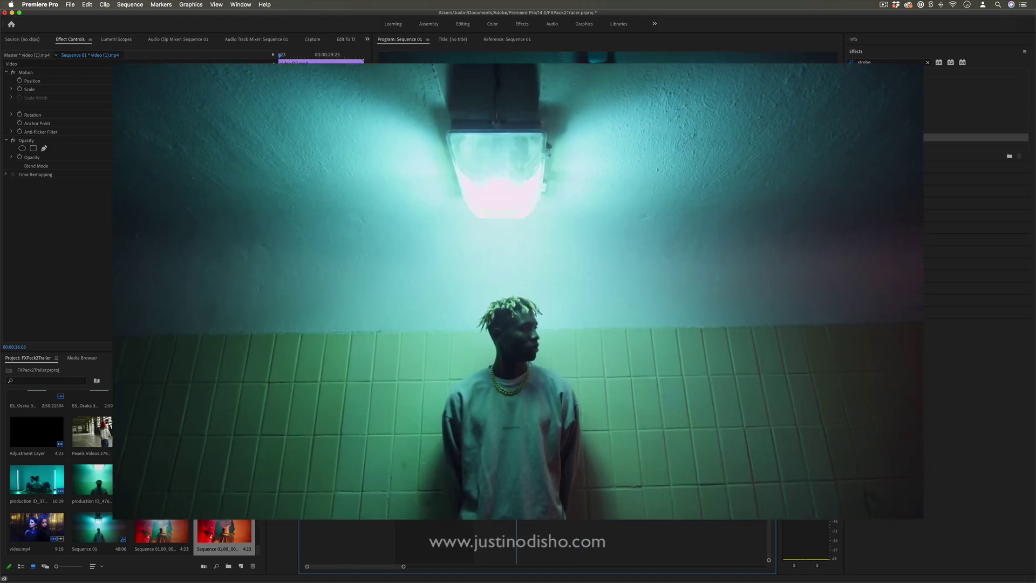